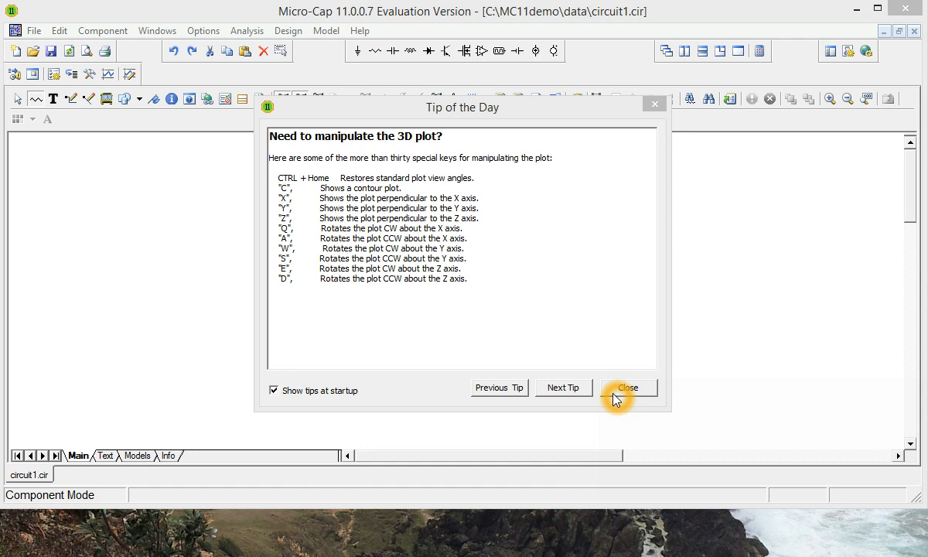
Step: Dismiss the Tip of the Day dialog to reveal the empty circuit1.cir schematic
{"action": "left_click", "coordinate": [631, 389]}
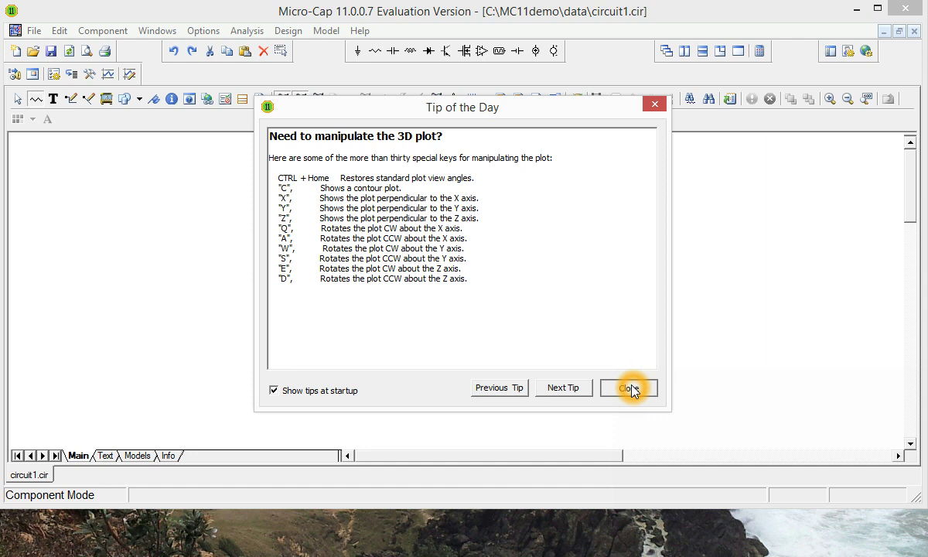
{"action": "left_click", "coordinate": [630, 389]}
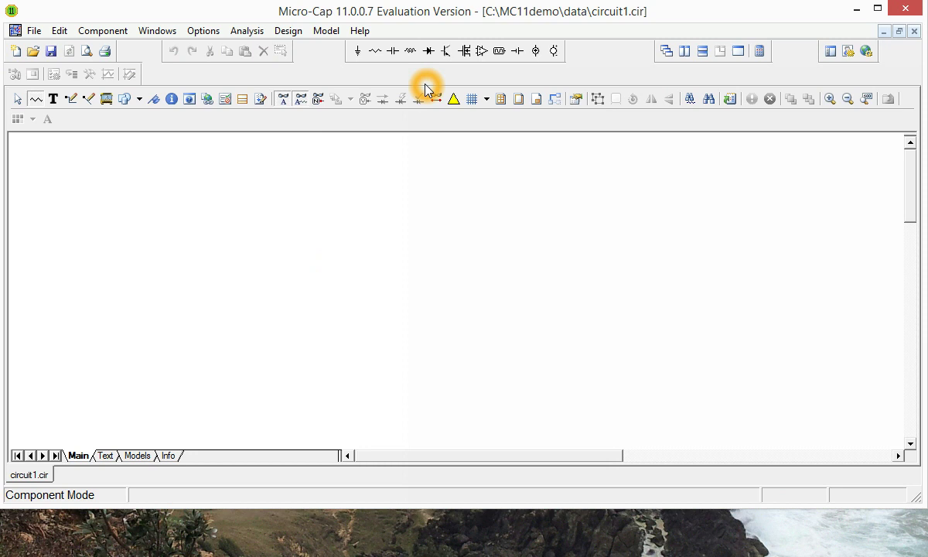
Step: Place battery V1 on the left side of the schematic with a value of 10
{"action": "left_click", "coordinate": [518, 53]}
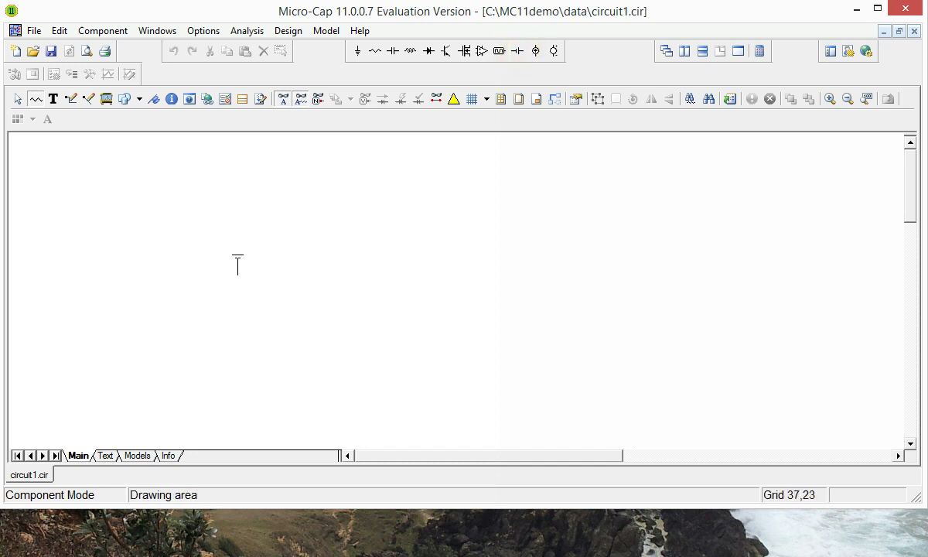
{"action": "left_click", "coordinate": [175, 303]}
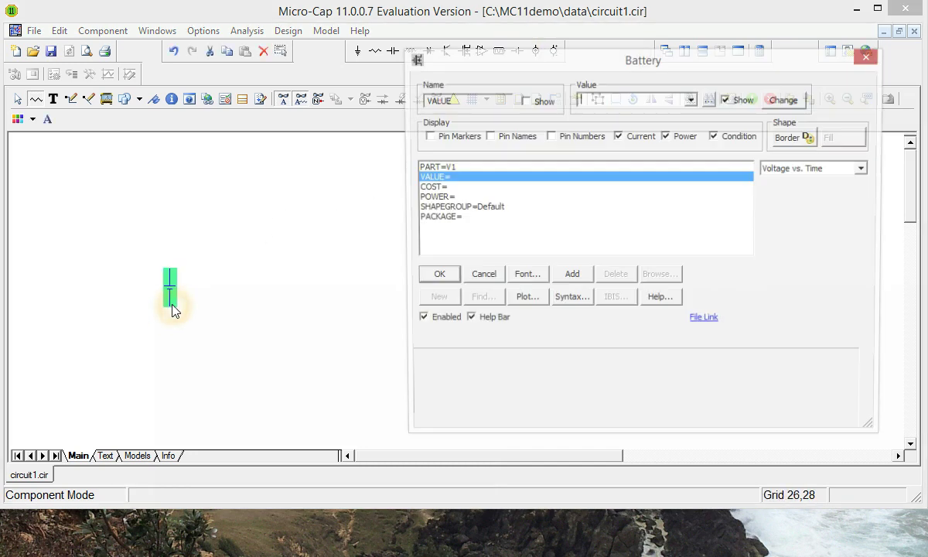
{"action": "left_click", "coordinate": [616, 101]}
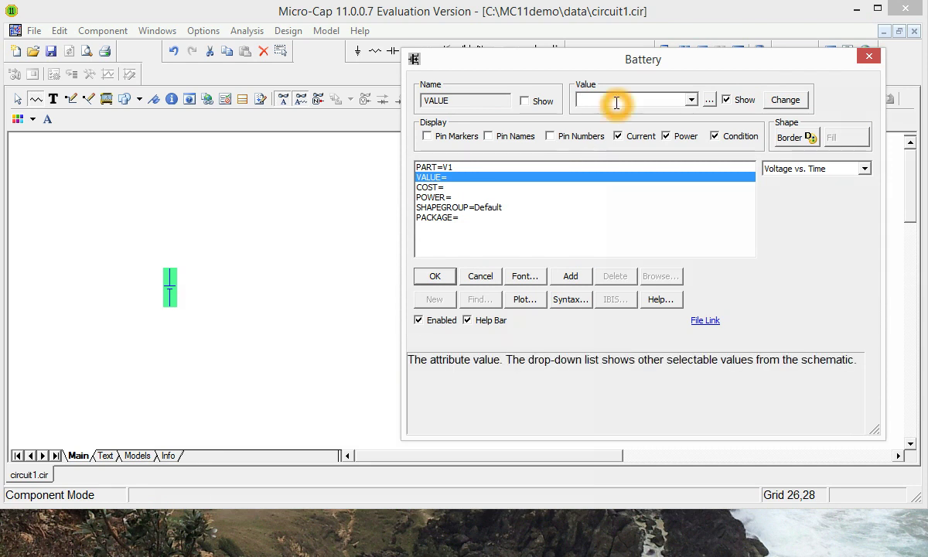
{"action": "left_click", "coordinate": [633, 129]}
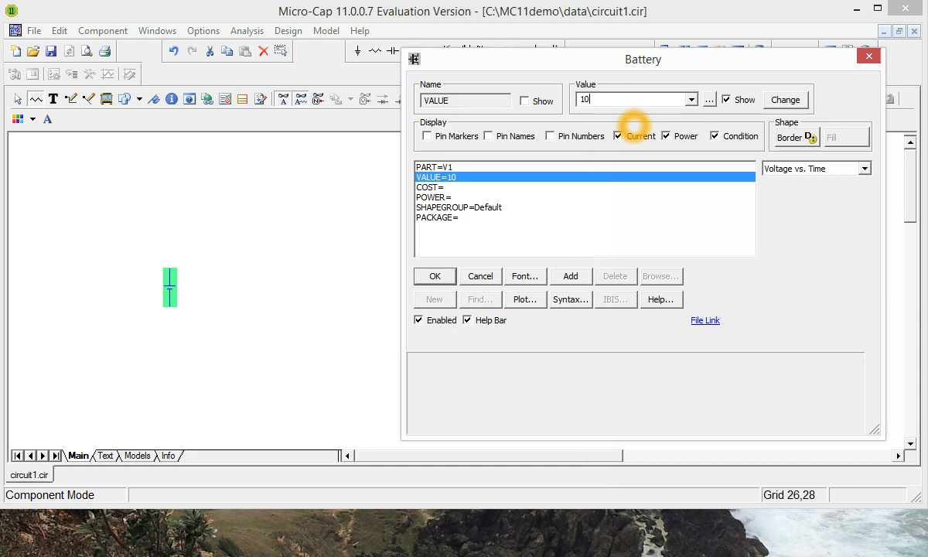
{"action": "left_click", "coordinate": [433, 276]}
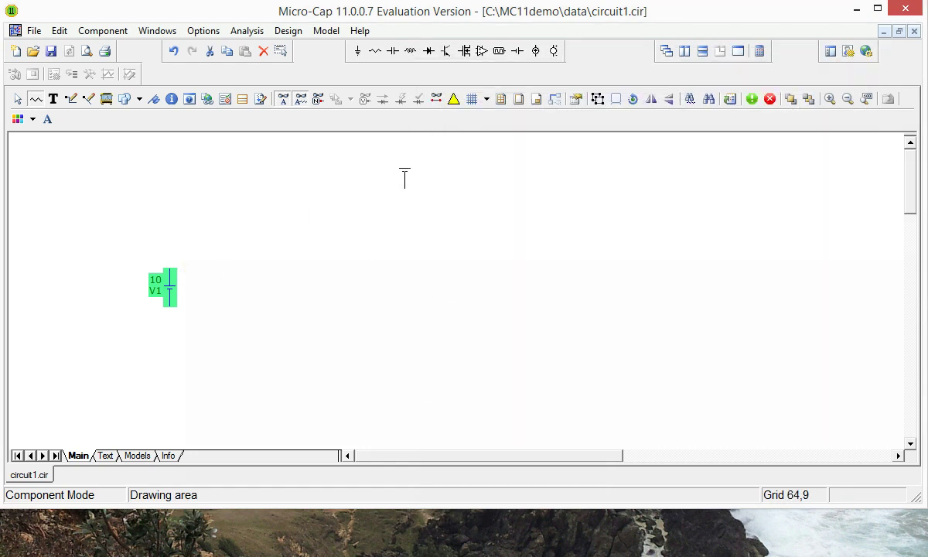
{"action": "left_click", "coordinate": [463, 80]}
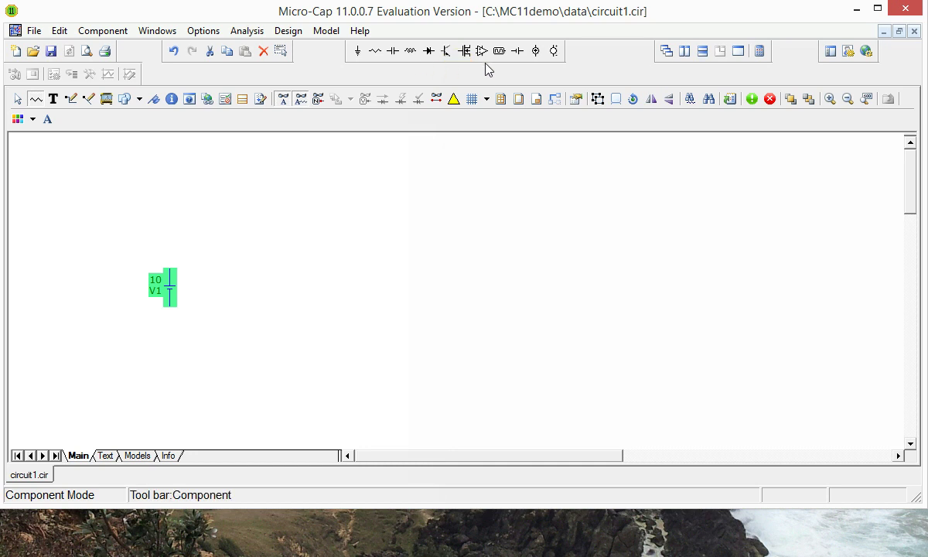
Step: Place a horizontal resistor R1 above the battery with resistance 1k
{"action": "left_click", "coordinate": [376, 53]}
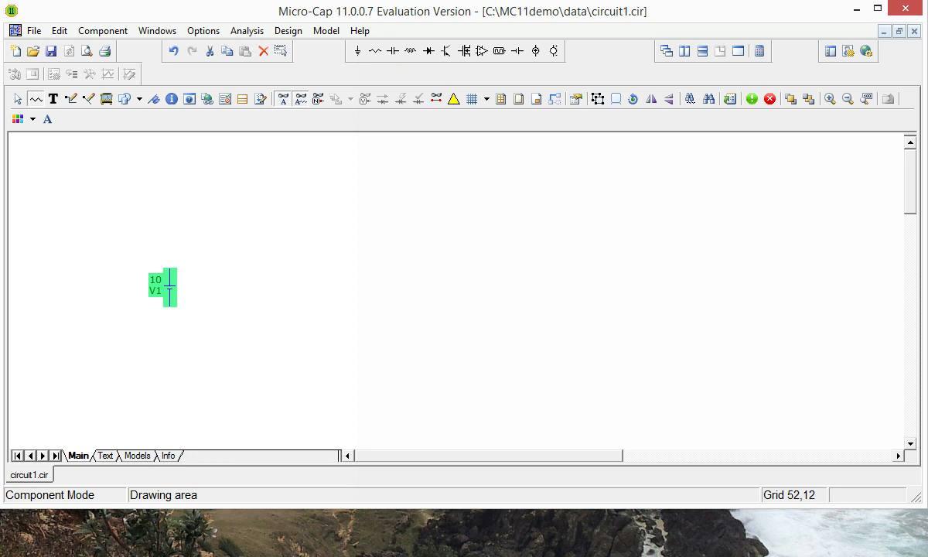
{"action": "left_click_drag", "start_coordinate": [275, 218], "coordinate": [275, 172]}
{"action": "mouse_move", "coordinate": [238, 216]}
{"action": "left_mouse_down"}
{"action": "mouse_move", "coordinate": [231, 226]}
{"action": "mouse_move", "coordinate": [243, 216]}
{"action": "left_mouse_up"}
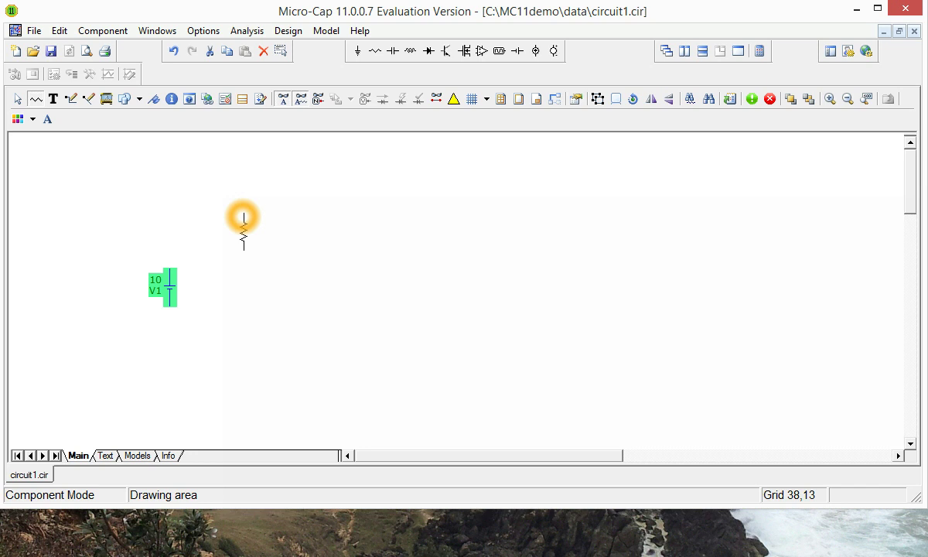
{"action": "left_click_drag", "start_coordinate": [244, 216], "coordinate": [219, 225]}
{"action": "right_click", "coordinate": [243, 217]}
{"action": "right_click", "coordinate": [243, 216]}
{"action": "right_click", "coordinate": [242, 214]}
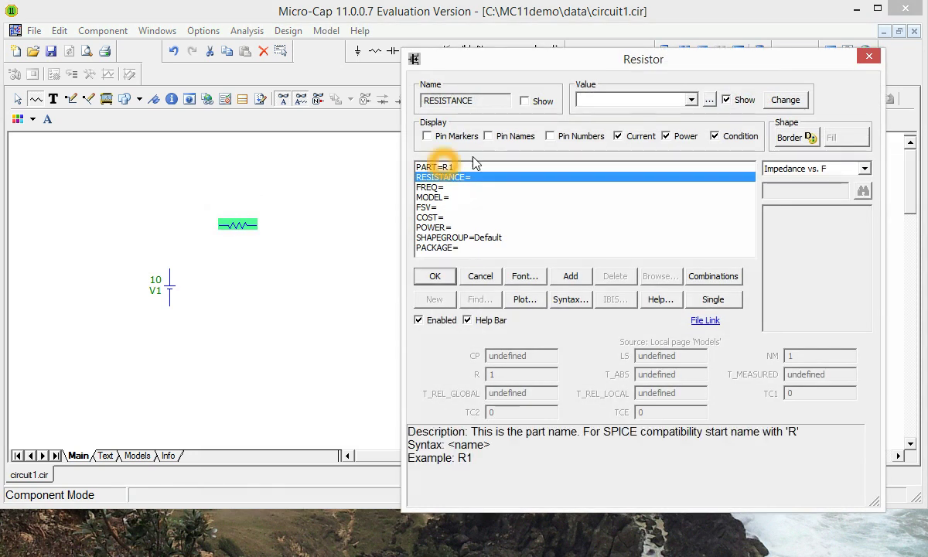
{"action": "left_click", "coordinate": [608, 102]}
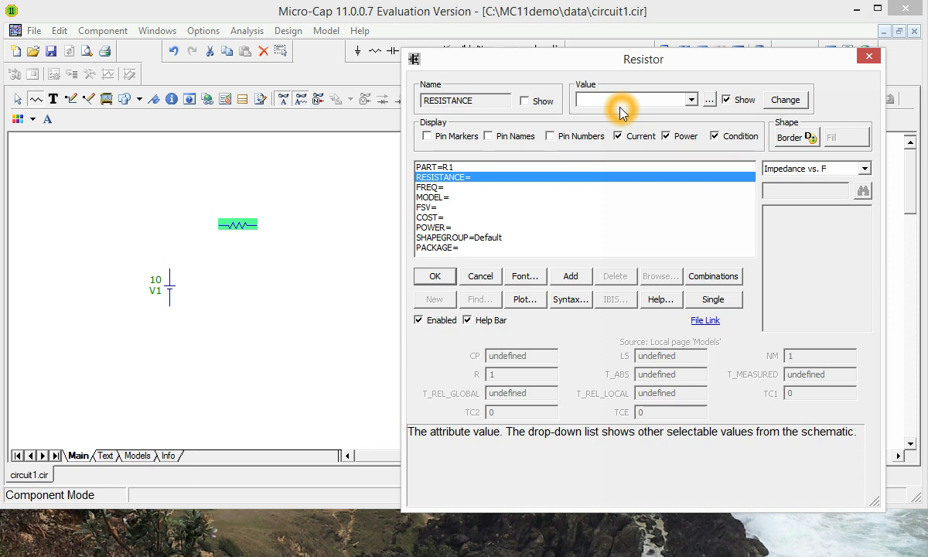
{"action": "type", "text": "1k"}
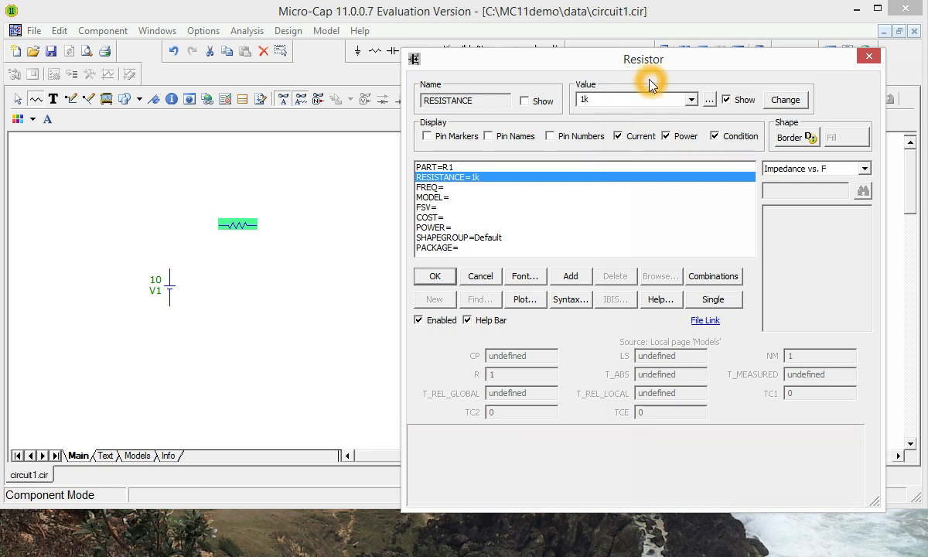
{"action": "left_click", "coordinate": [434, 276]}
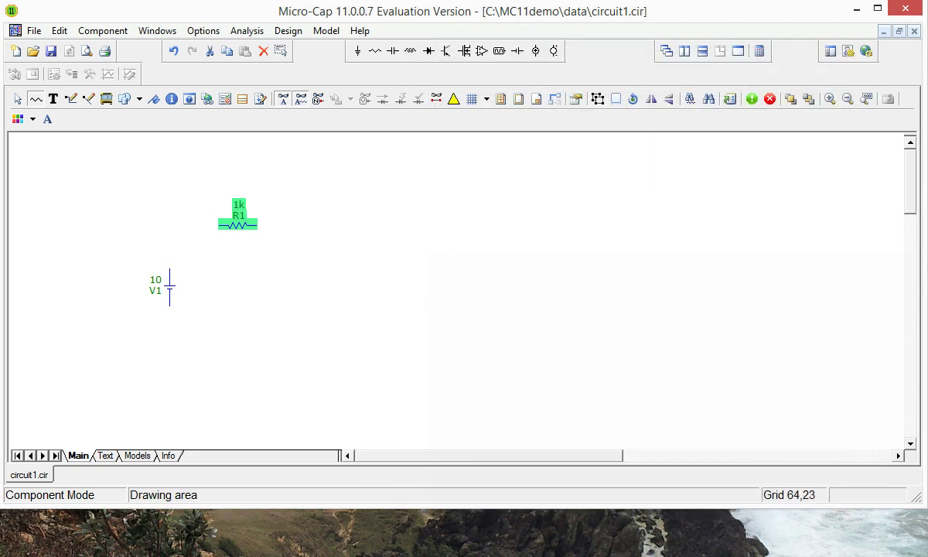
Step: Place a vertical 1k resistor R2 to the right of the battery
{"action": "left_click", "coordinate": [334, 278]}
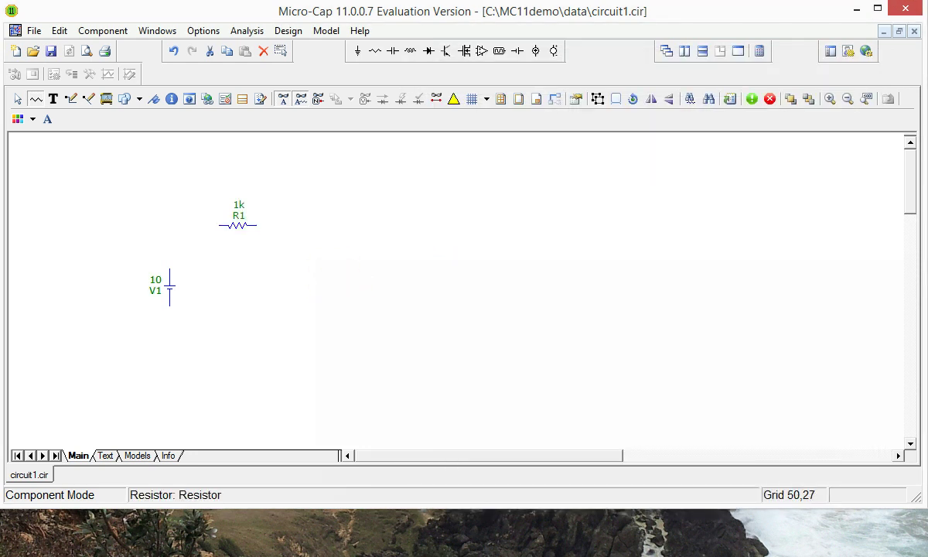
{"action": "left_click_drag", "start_coordinate": [319, 306], "coordinate": [311, 302]}
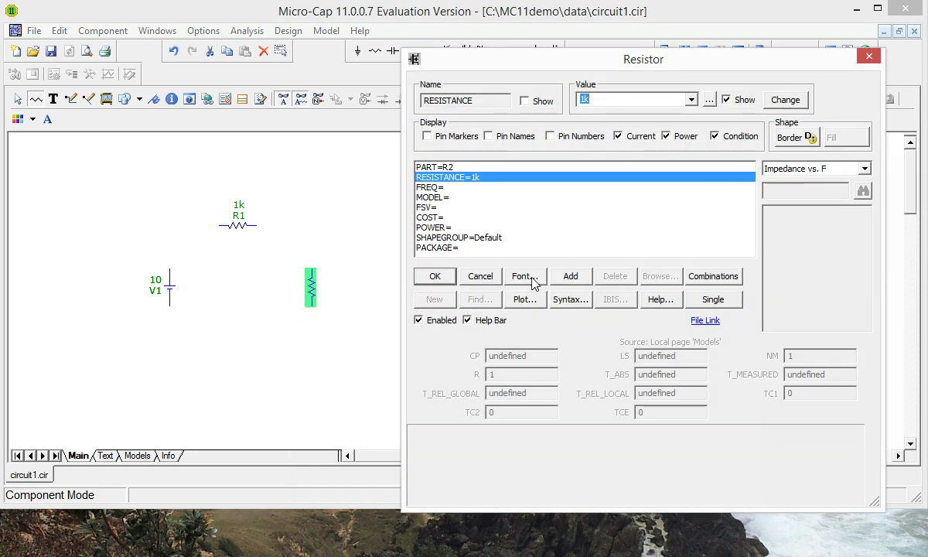
{"action": "left_click", "coordinate": [432, 276]}
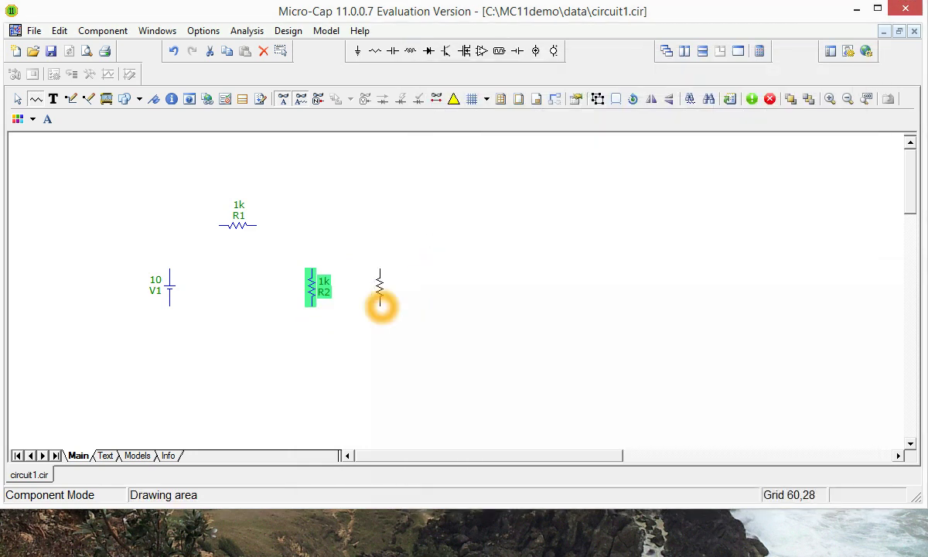
Step: Wire V1's top to R1, R1 to R2's top, and R2's bottom back to V1
{"action": "left_click", "coordinate": [401, 117]}
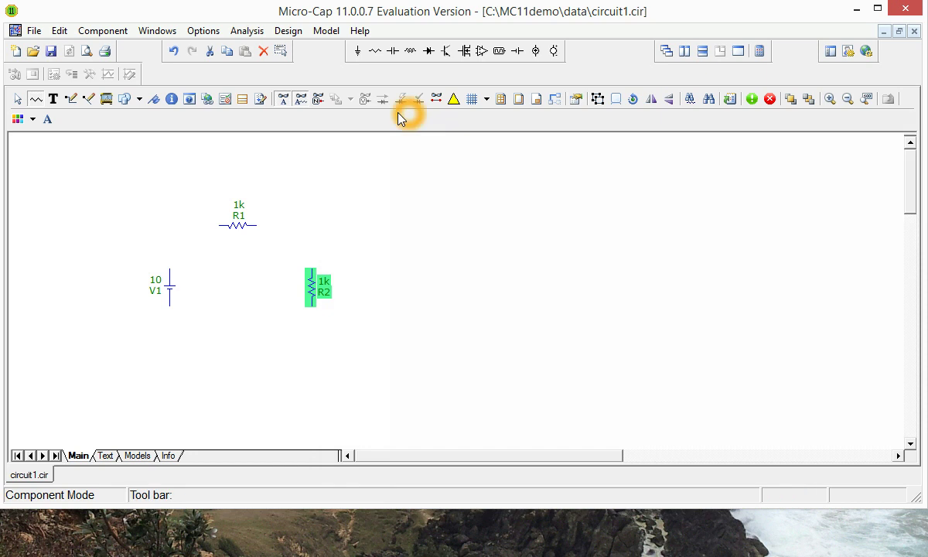
{"action": "left_click", "coordinate": [70, 101]}
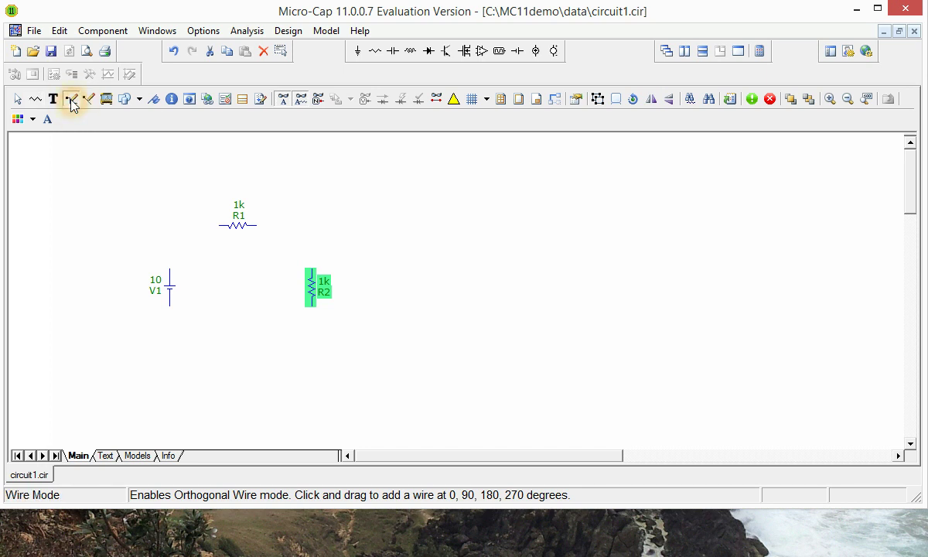
{"action": "left_click", "coordinate": [171, 276]}
{"action": "left_click_drag", "start_coordinate": [170, 276], "coordinate": [223, 234]}
{"action": "left_click_drag", "start_coordinate": [170, 251], "coordinate": [228, 228]}
{"action": "left_click", "coordinate": [246, 229]}
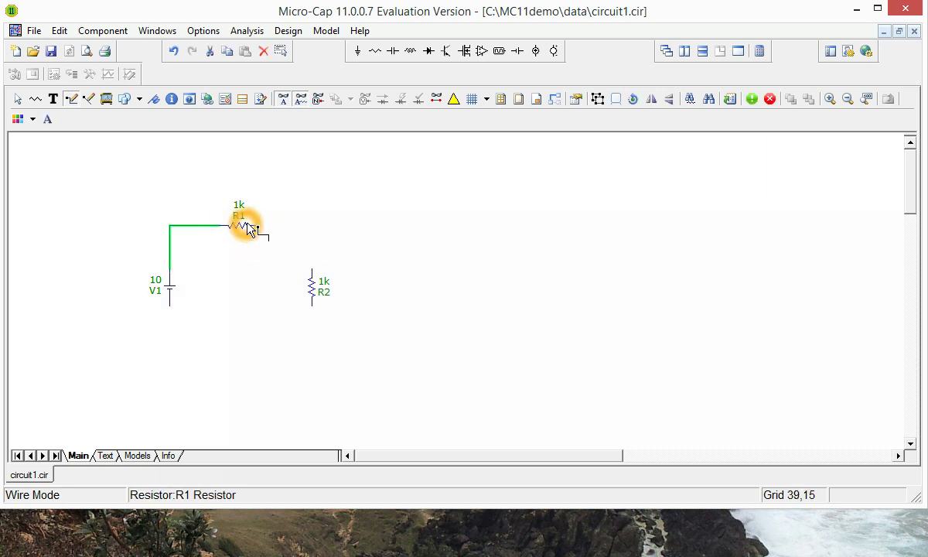
{"action": "mouse_move", "coordinate": [278, 227]}
{"action": "left_mouse_down"}
{"action": "mouse_move", "coordinate": [321, 265]}
{"action": "mouse_move", "coordinate": [313, 277]}
{"action": "mouse_move", "coordinate": [313, 355]}
{"action": "left_mouse_up"}
{"action": "mouse_move", "coordinate": [198, 358]}
{"action": "left_mouse_down"}
{"action": "mouse_move", "coordinate": [173, 355]}
{"action": "mouse_move", "coordinate": [174, 304]}
{"action": "left_mouse_up"}
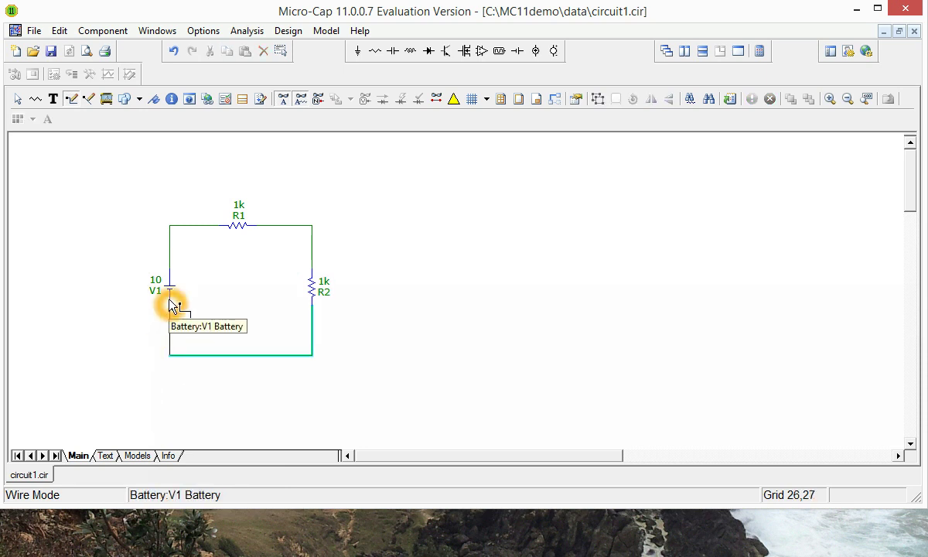
{"action": "left_click", "coordinate": [177, 304]}
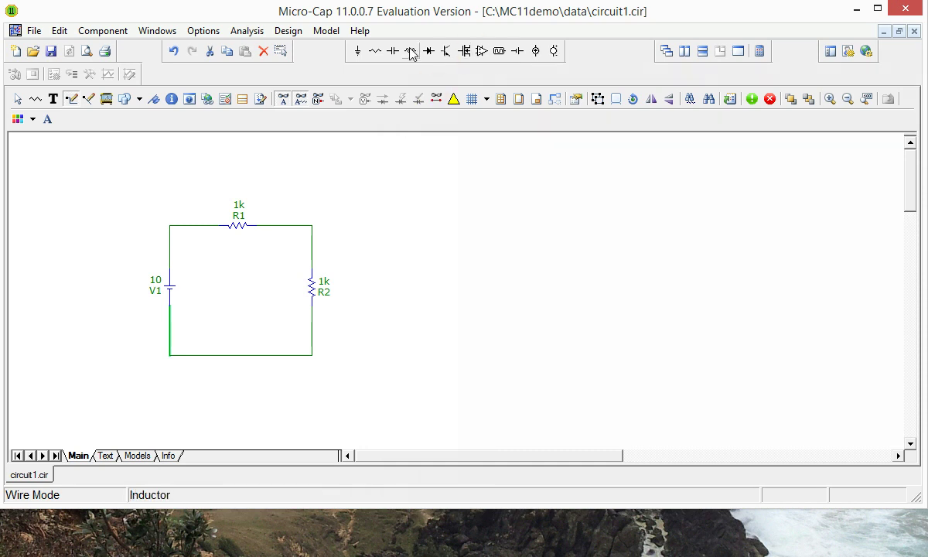
Step: Attach a ground symbol at the loop's bottom-left corner directly below V1
{"action": "left_click", "coordinate": [358, 52]}
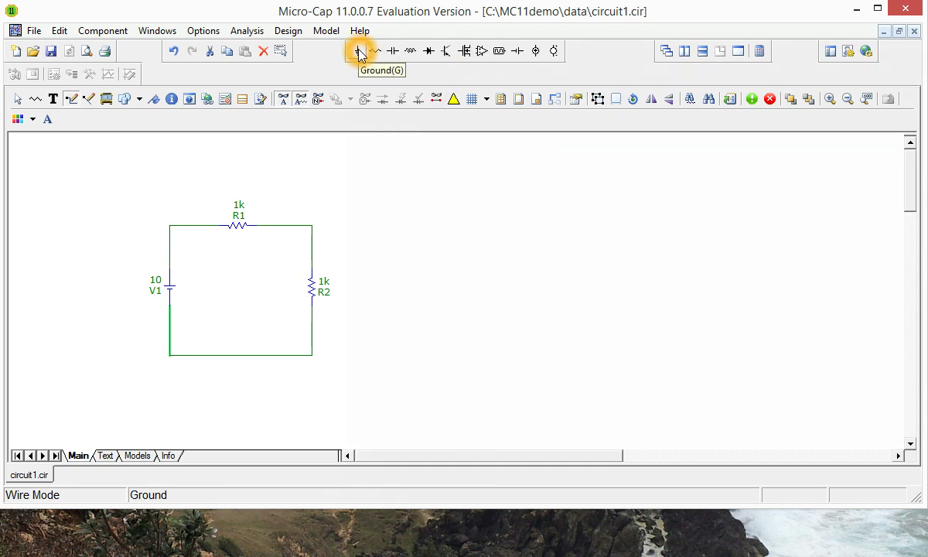
{"action": "left_click", "coordinate": [358, 52]}
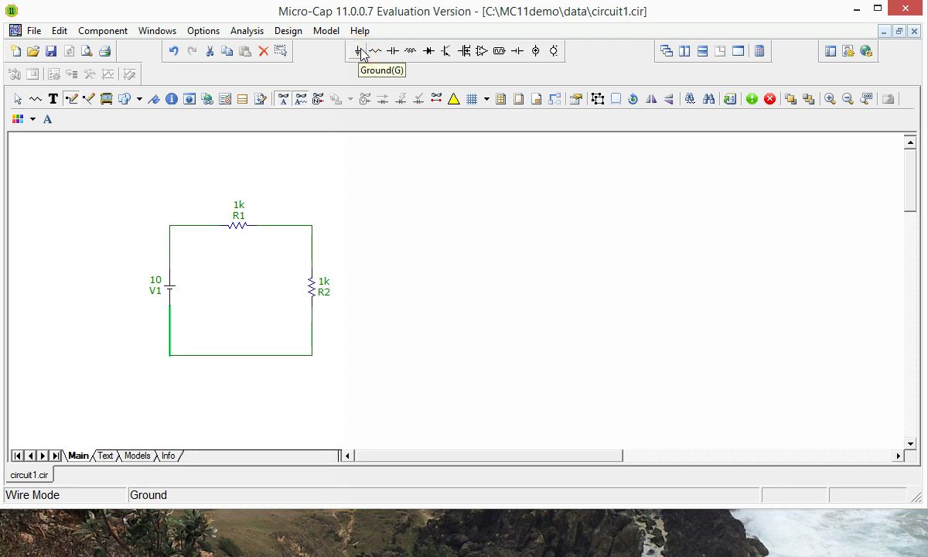
{"action": "left_click_drag", "start_coordinate": [149, 356], "coordinate": [170, 358]}
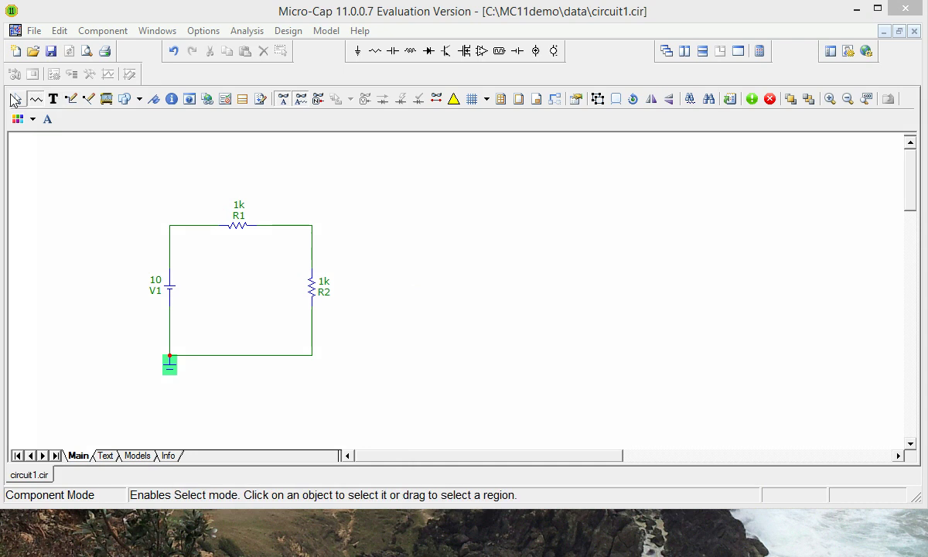
Step: Run Dynamic DC analysis with default limits, showing node voltages 10 and 5
{"action": "left_click", "coordinate": [245, 33]}
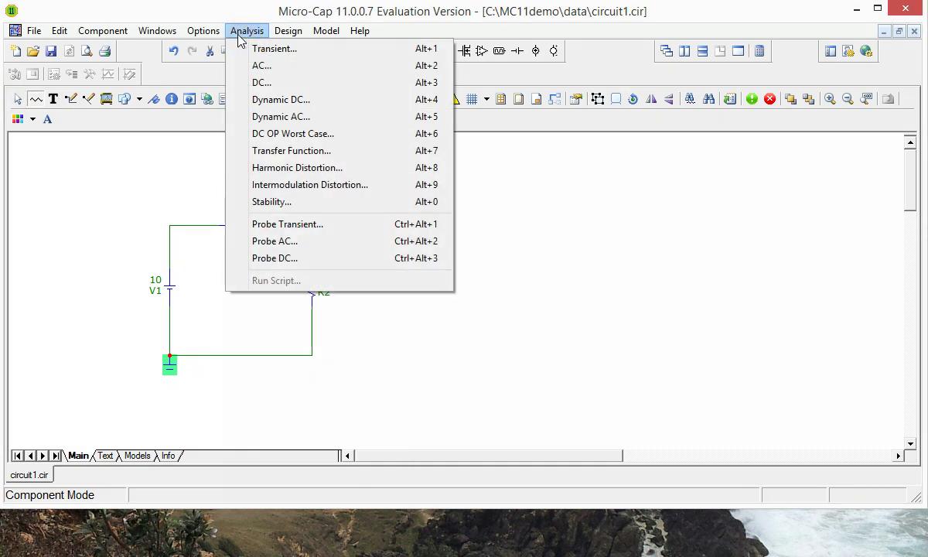
{"action": "left_click", "coordinate": [300, 106]}
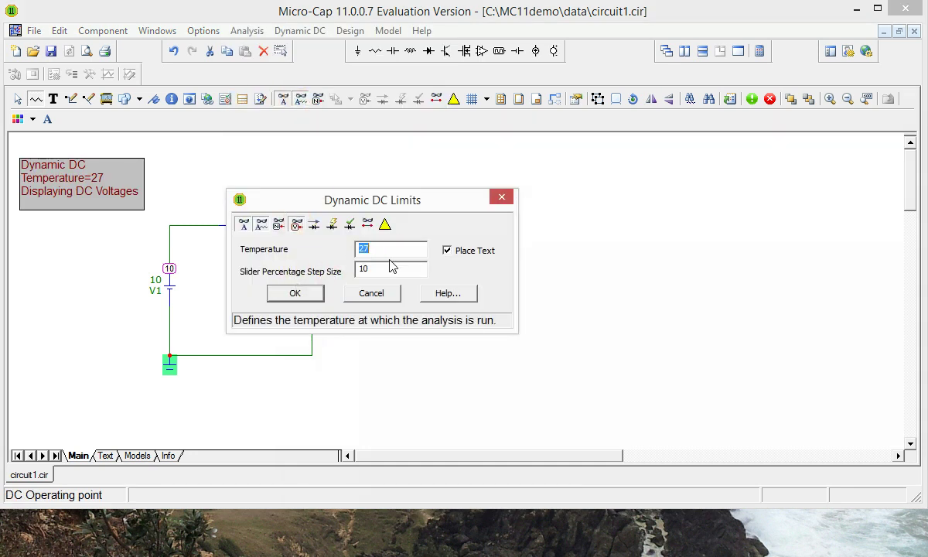
{"action": "left_click", "coordinate": [306, 293]}
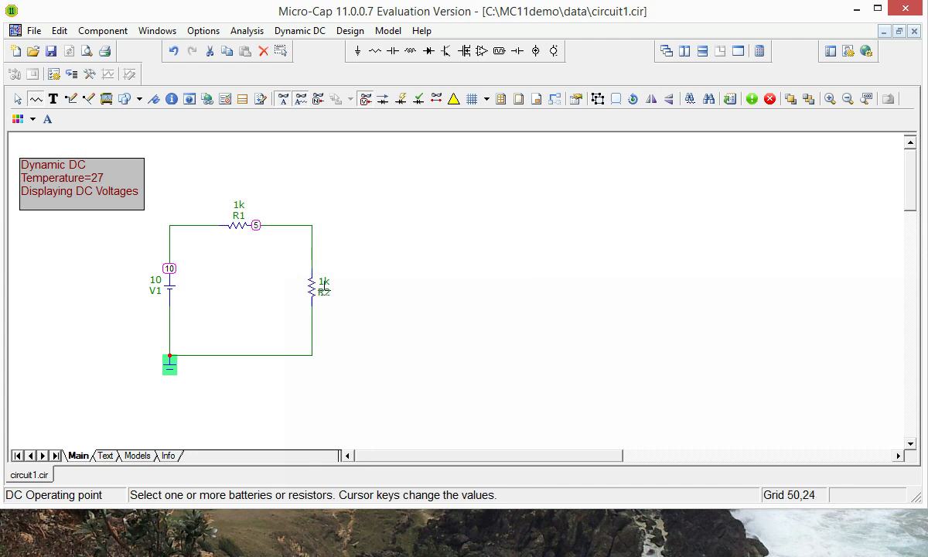
{"action": "left_click", "coordinate": [166, 264]}
{"action": "left_click", "coordinate": [231, 292]}
Step: Return to the select tool and clear the ground symbol's selection
{"action": "left_click", "coordinate": [17, 99]}
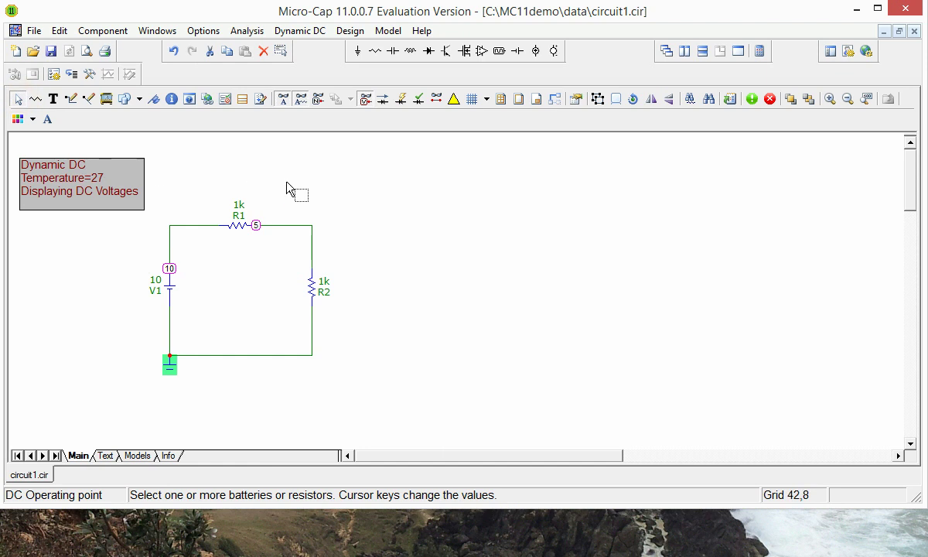
{"action": "left_click", "coordinate": [371, 193]}
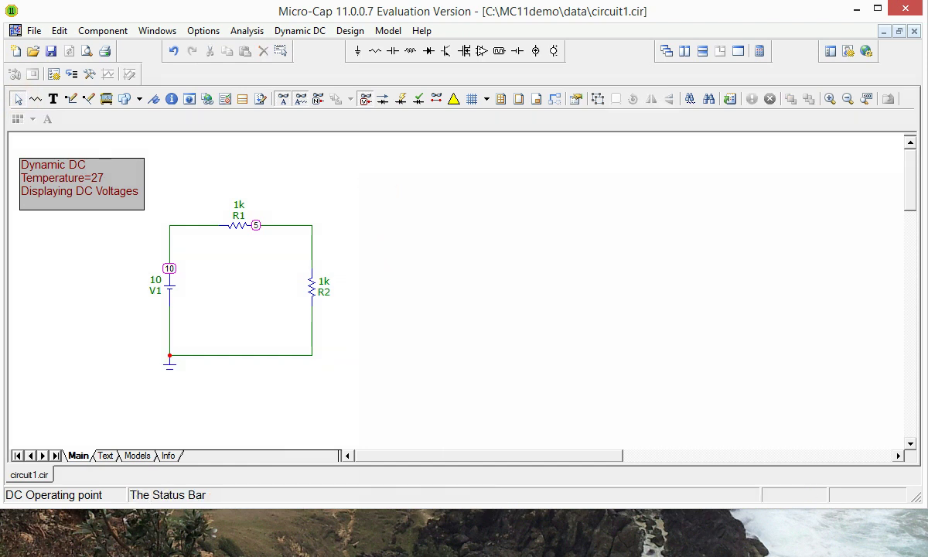
{"action": "left_click", "coordinate": [424, 307]}
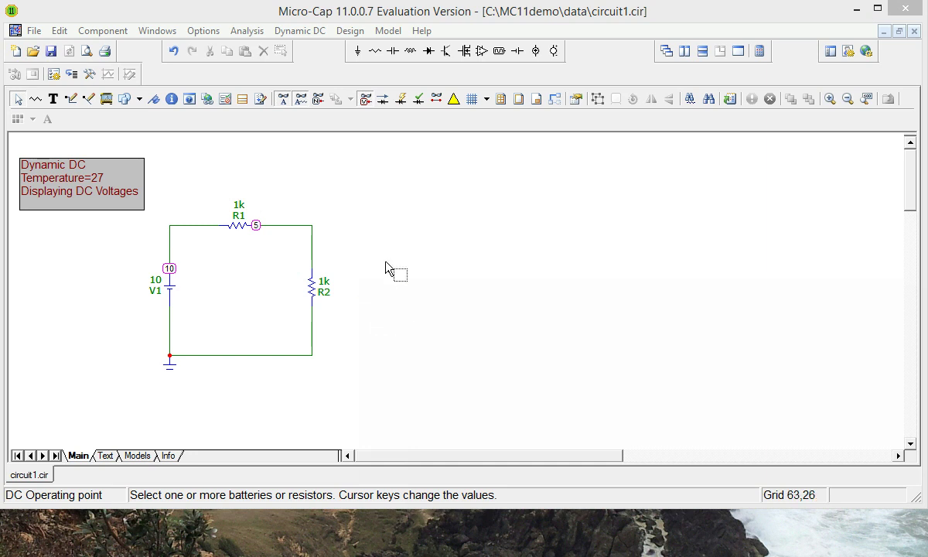
Step: Add an R1 slider ranging 500 to 2K and set R1 to 1.2K, midpoint reading 4.545
{"action": "left_click", "coordinate": [247, 33]}
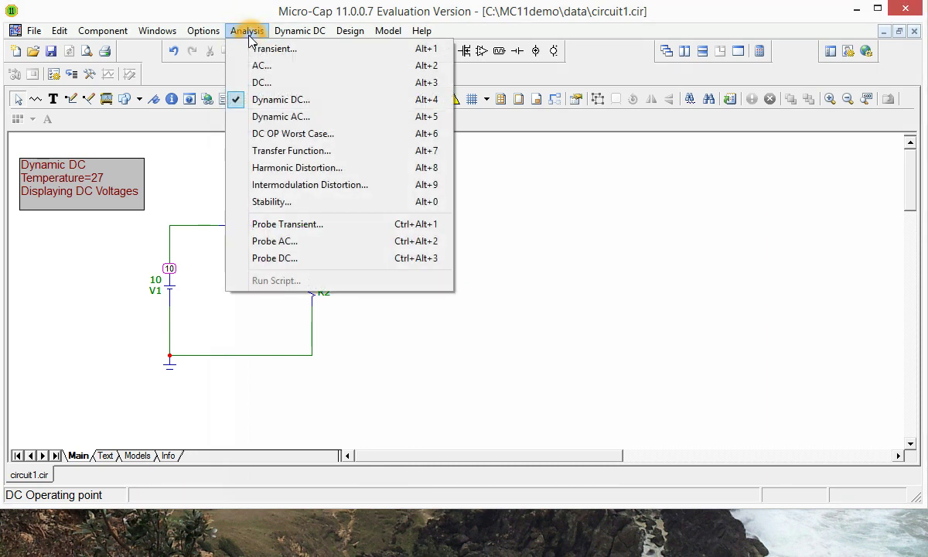
{"action": "mouse_move", "coordinate": [280, 36]}
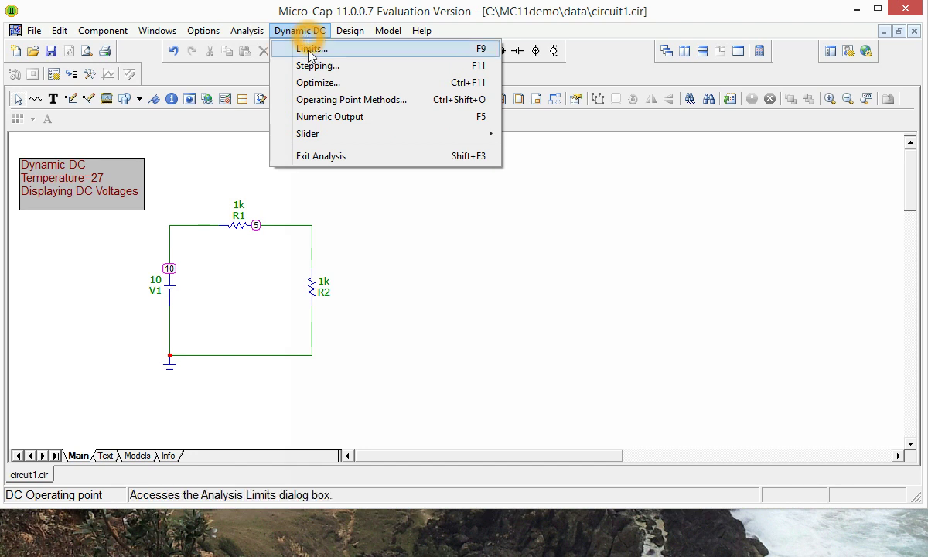
{"action": "left_click", "coordinate": [352, 135]}
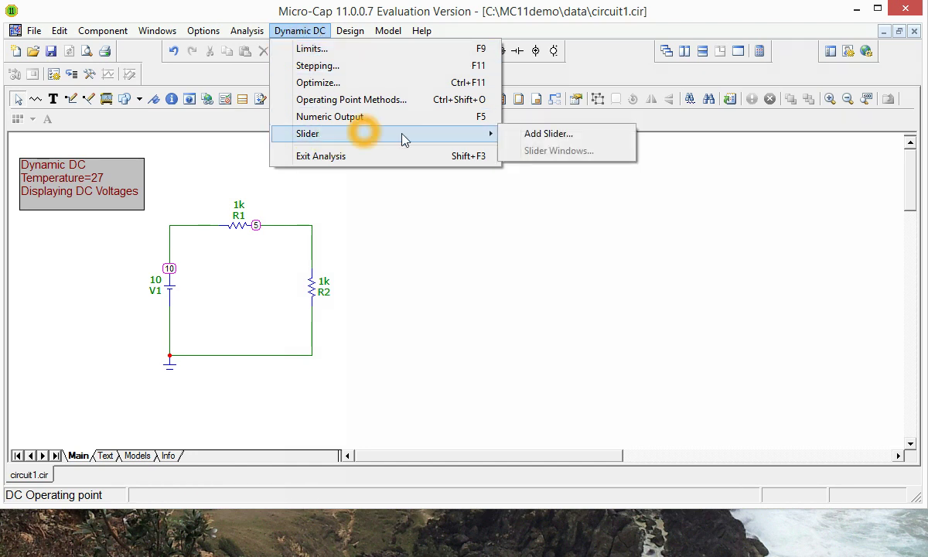
{"action": "left_click", "coordinate": [541, 135]}
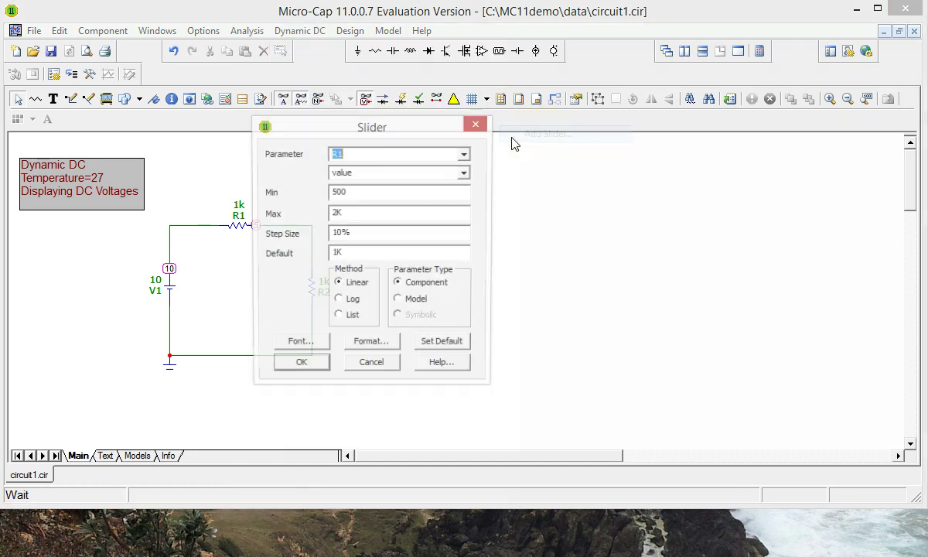
{"action": "left_click", "coordinate": [310, 368]}
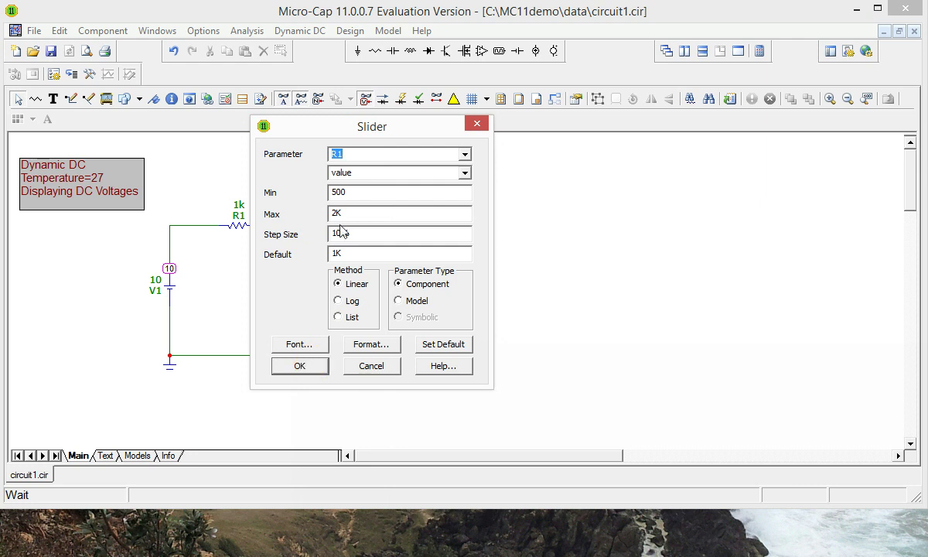
{"action": "left_click", "coordinate": [362, 192]}
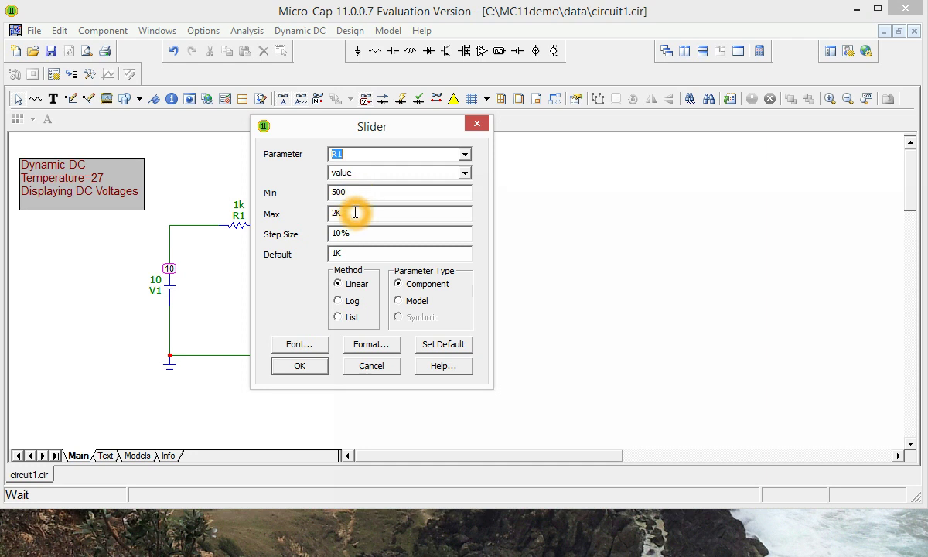
{"action": "left_click", "coordinate": [363, 214]}
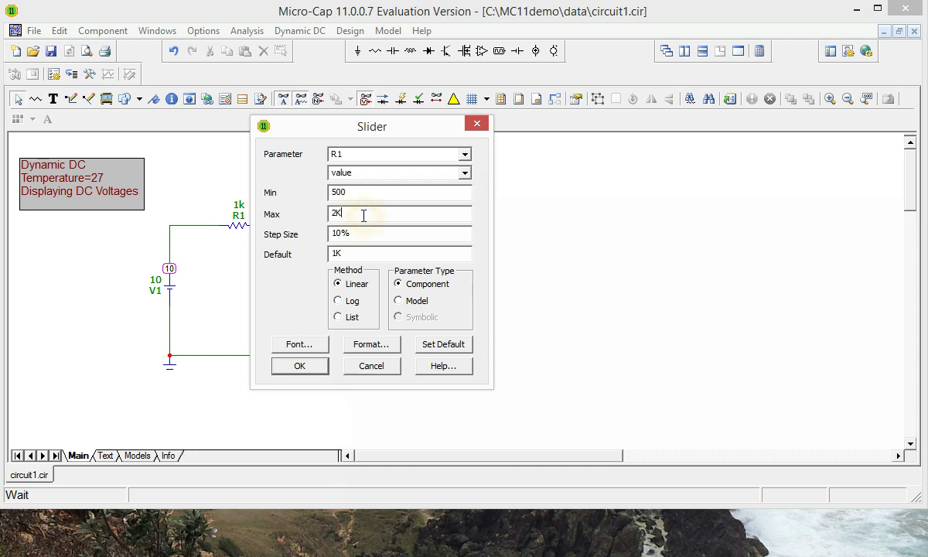
{"action": "left_click", "coordinate": [301, 366]}
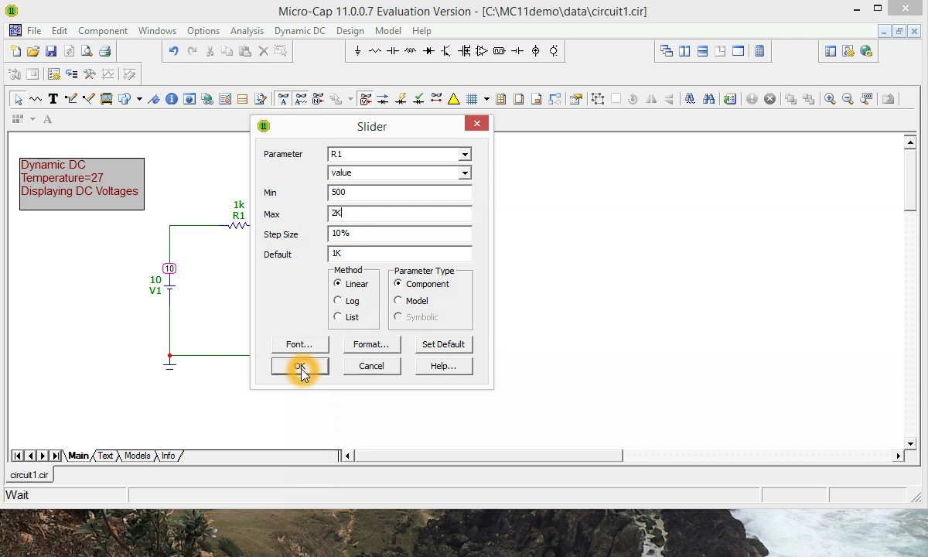
{"action": "left_click", "coordinate": [301, 367]}
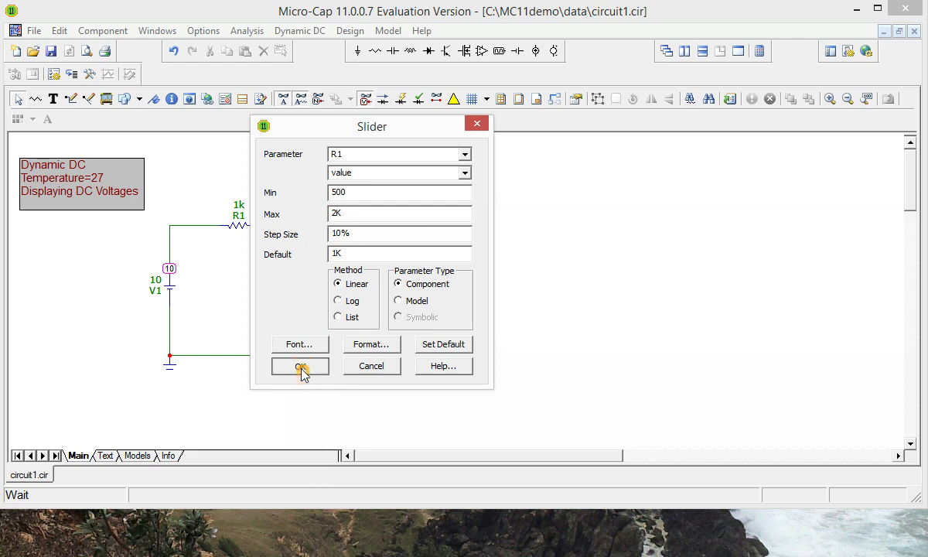
{"action": "left_click", "coordinate": [410, 346]}
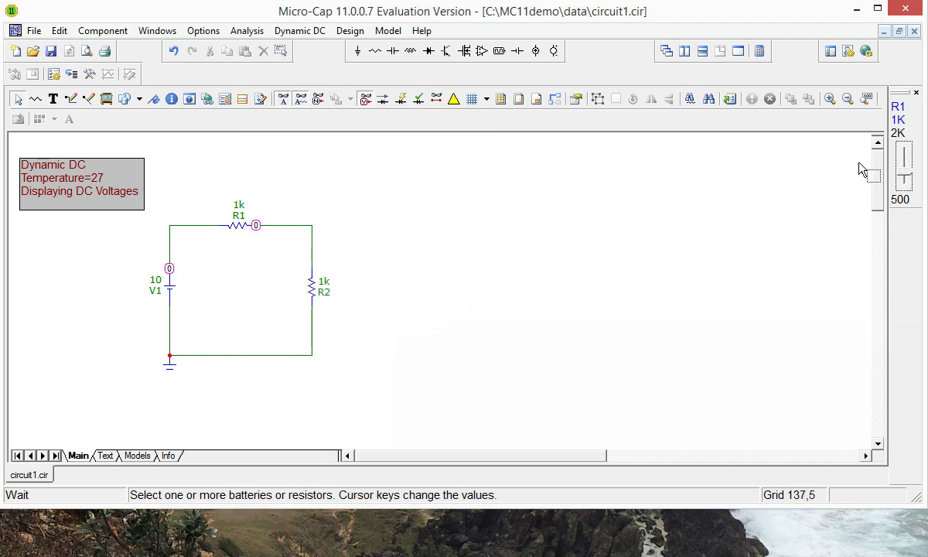
{"action": "left_click_drag", "start_coordinate": [897, 214], "coordinate": [899, 174]}
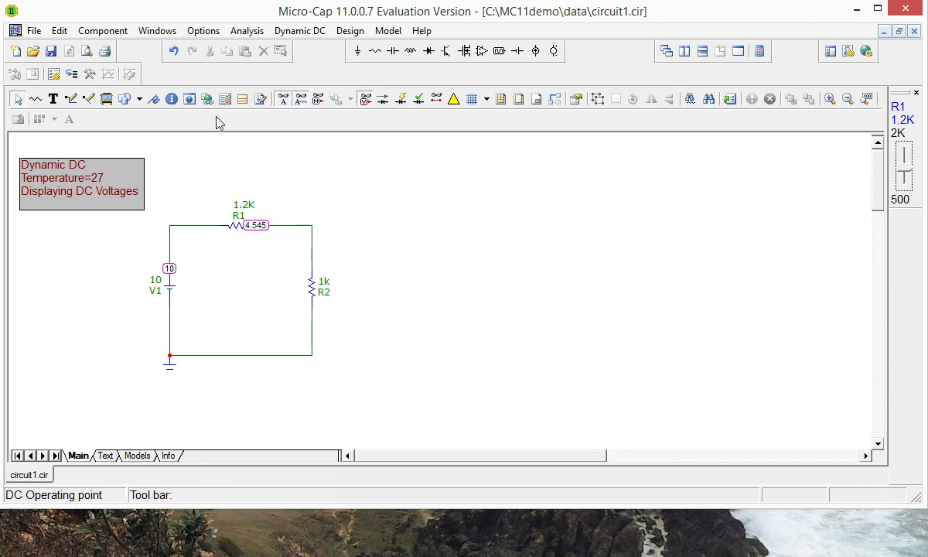
Step: Add a second slider for R2 and raise R2 to 1.2K, giving a 3.75 midpoint
{"action": "left_click", "coordinate": [297, 31]}
{"action": "mouse_move", "coordinate": [319, 138]}
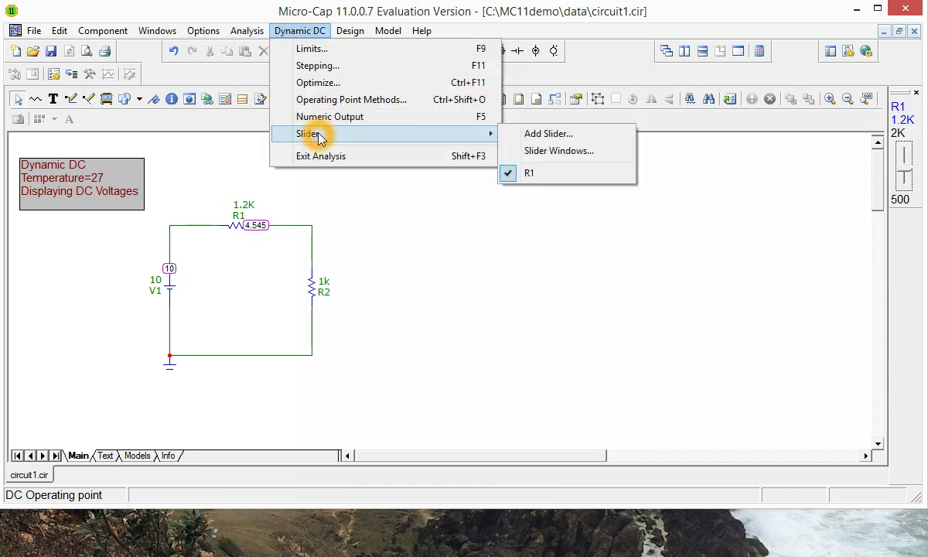
{"action": "left_click", "coordinate": [555, 137]}
{"action": "left_click", "coordinate": [466, 155]}
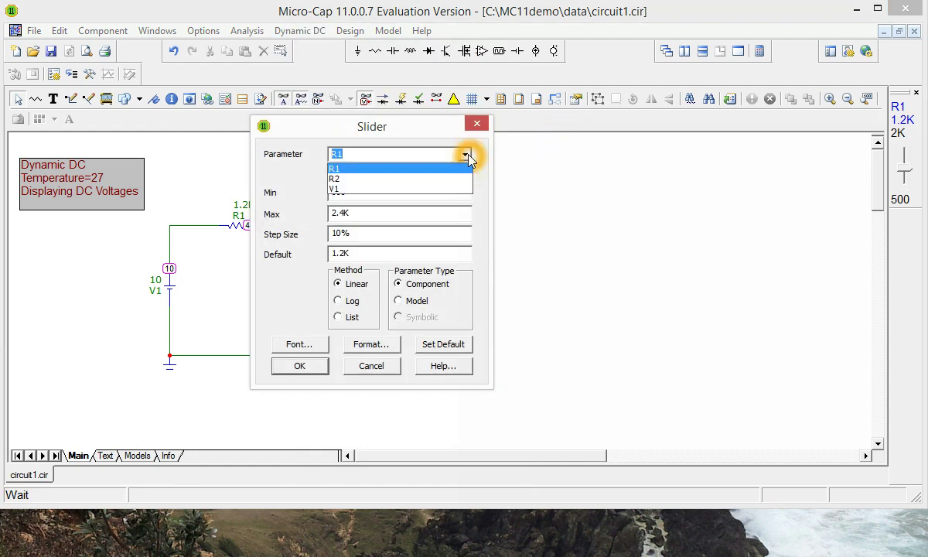
{"action": "left_click", "coordinate": [353, 180]}
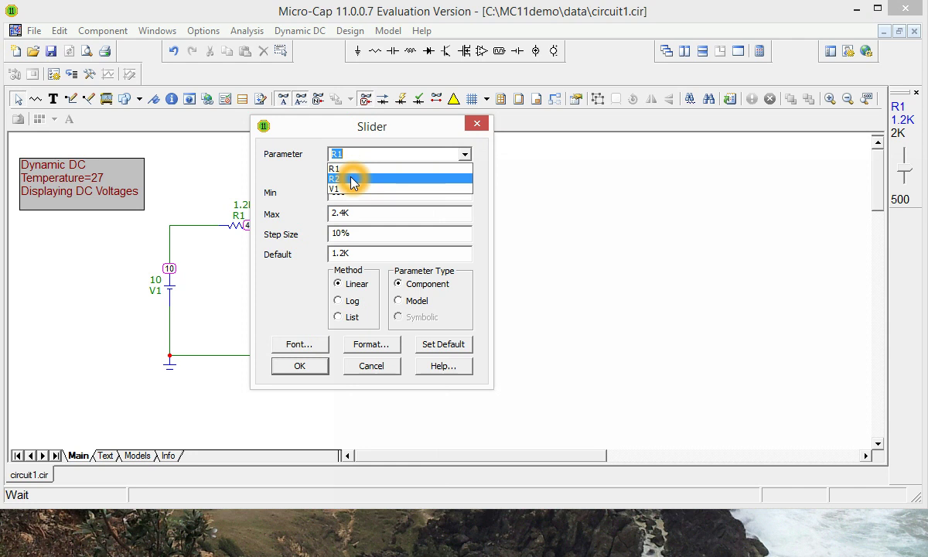
{"action": "left_click", "coordinate": [307, 374]}
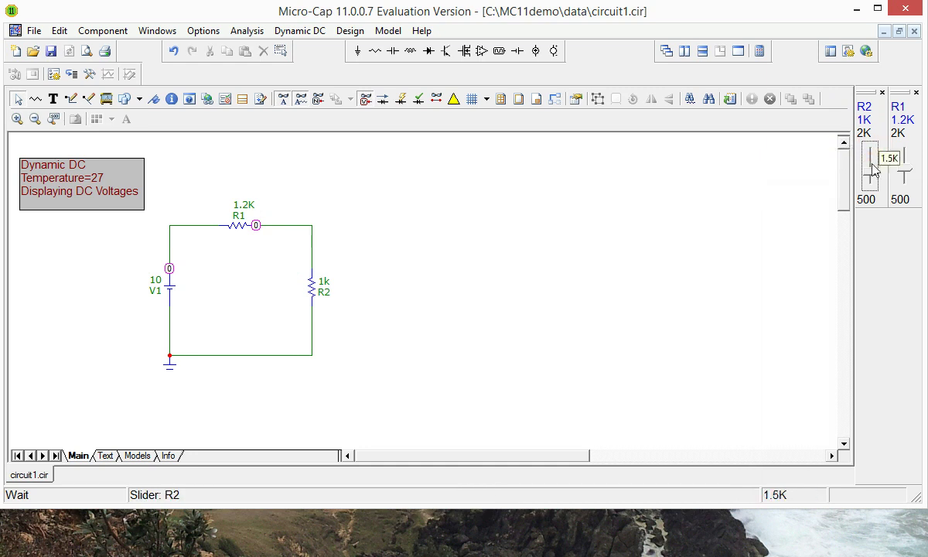
{"action": "left_click_drag", "start_coordinate": [870, 179], "coordinate": [901, 142]}
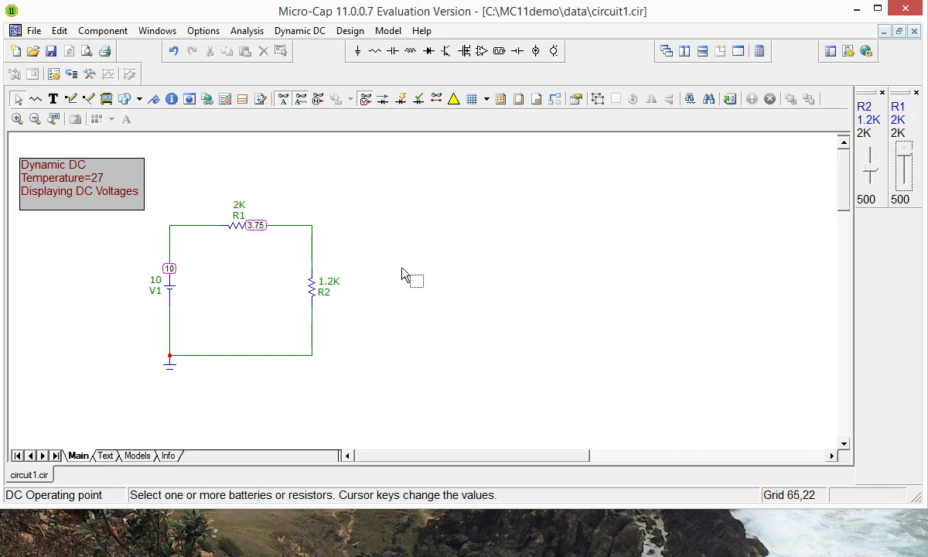
{"action": "left_click", "coordinate": [371, 249]}
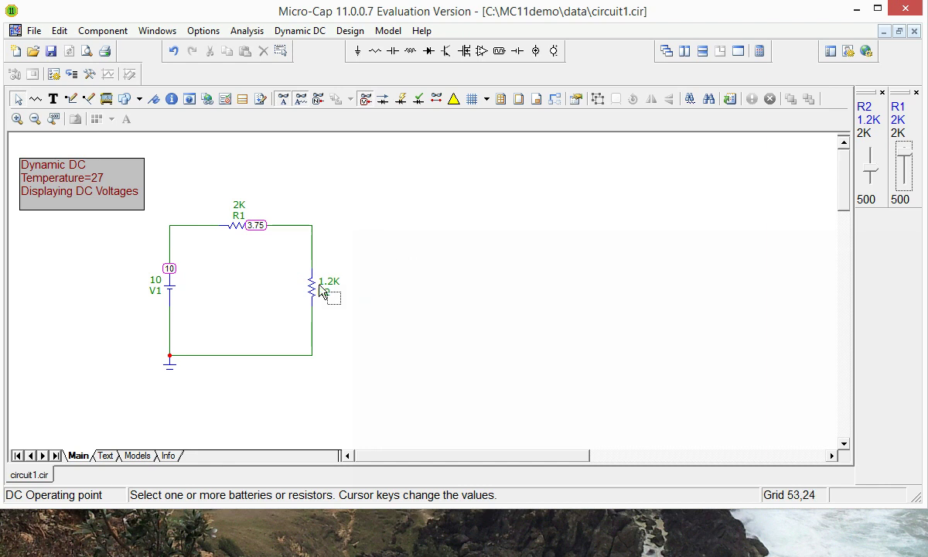